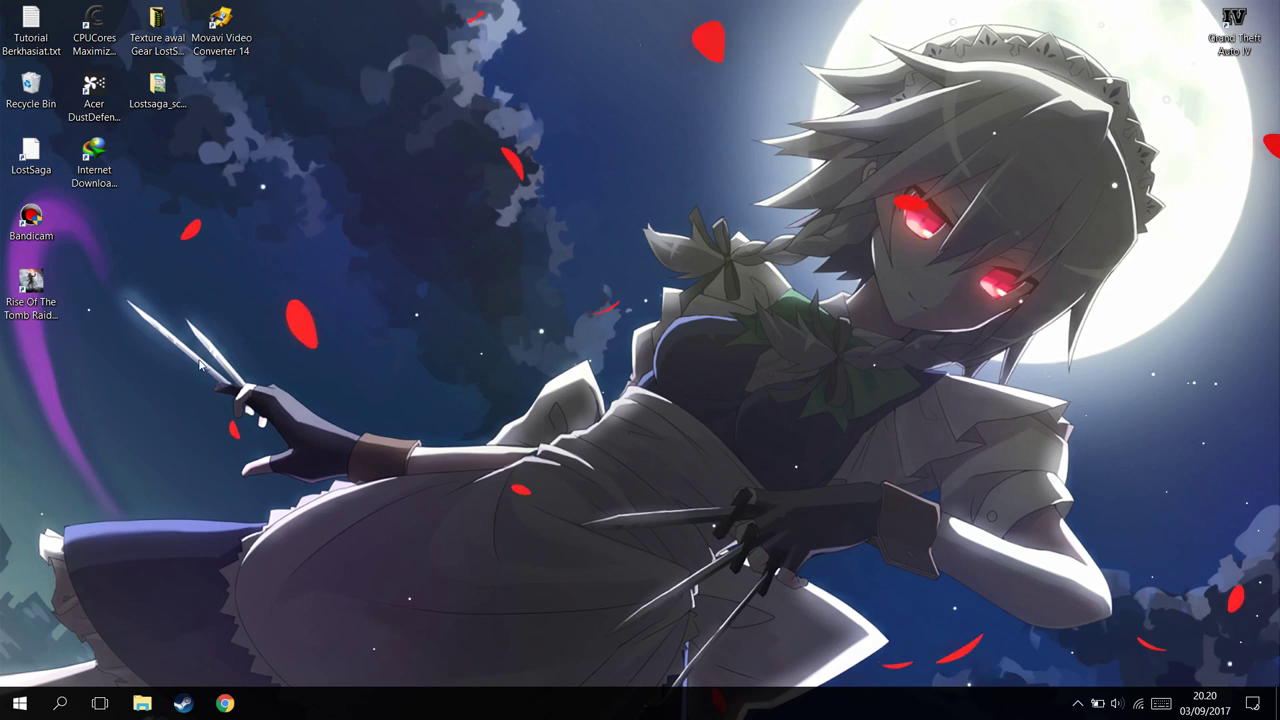
Launch Movavi Video Converter and dismiss the update notice and the media selection hint
double_click(222, 30)
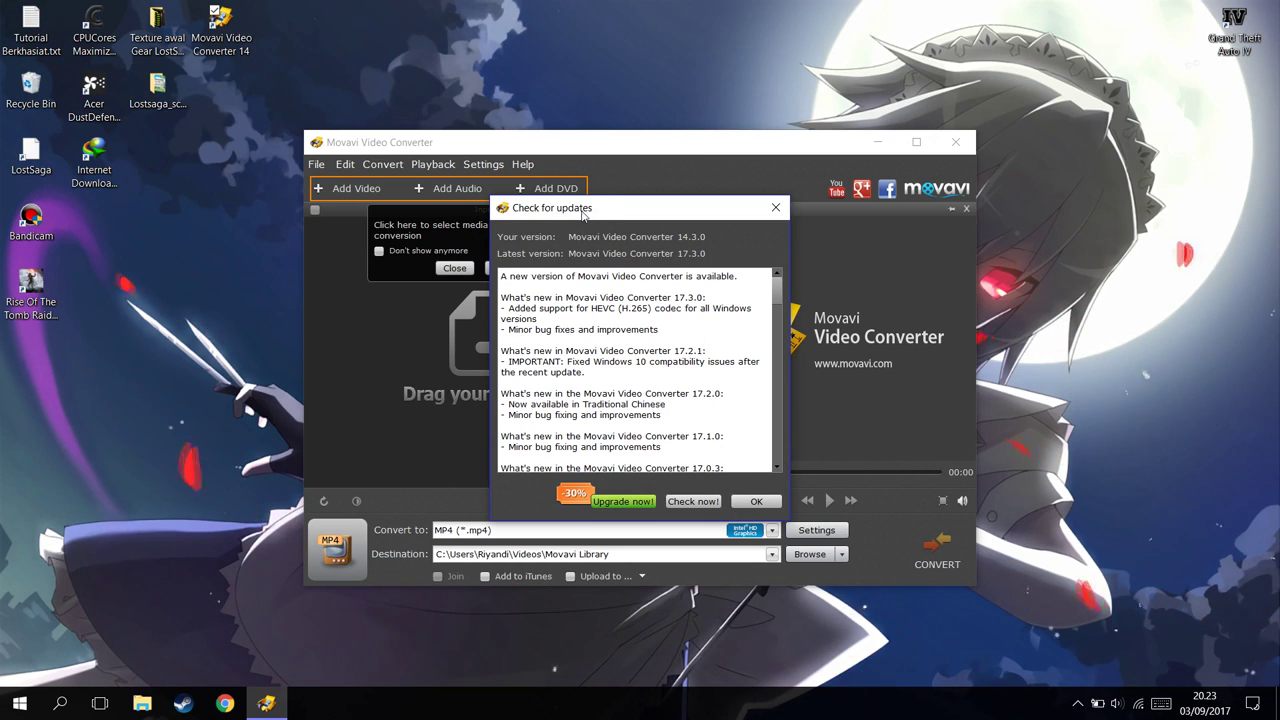
click(757, 502)
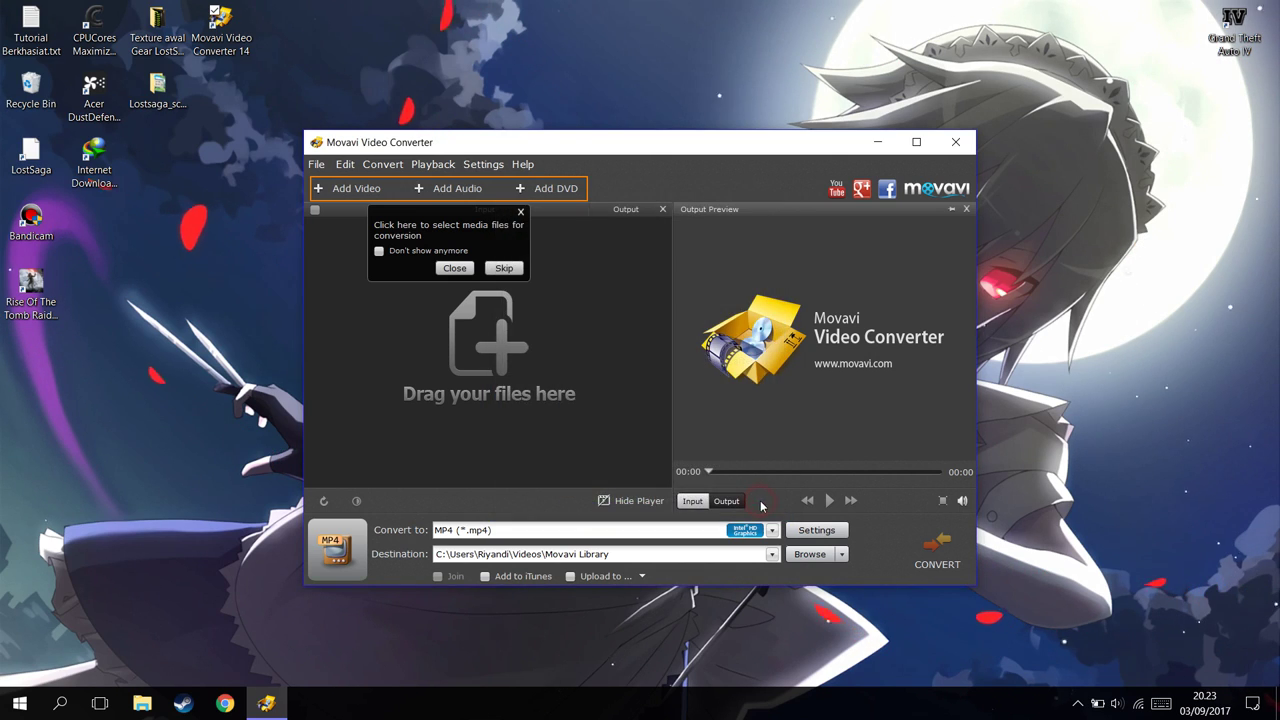
click(520, 212)
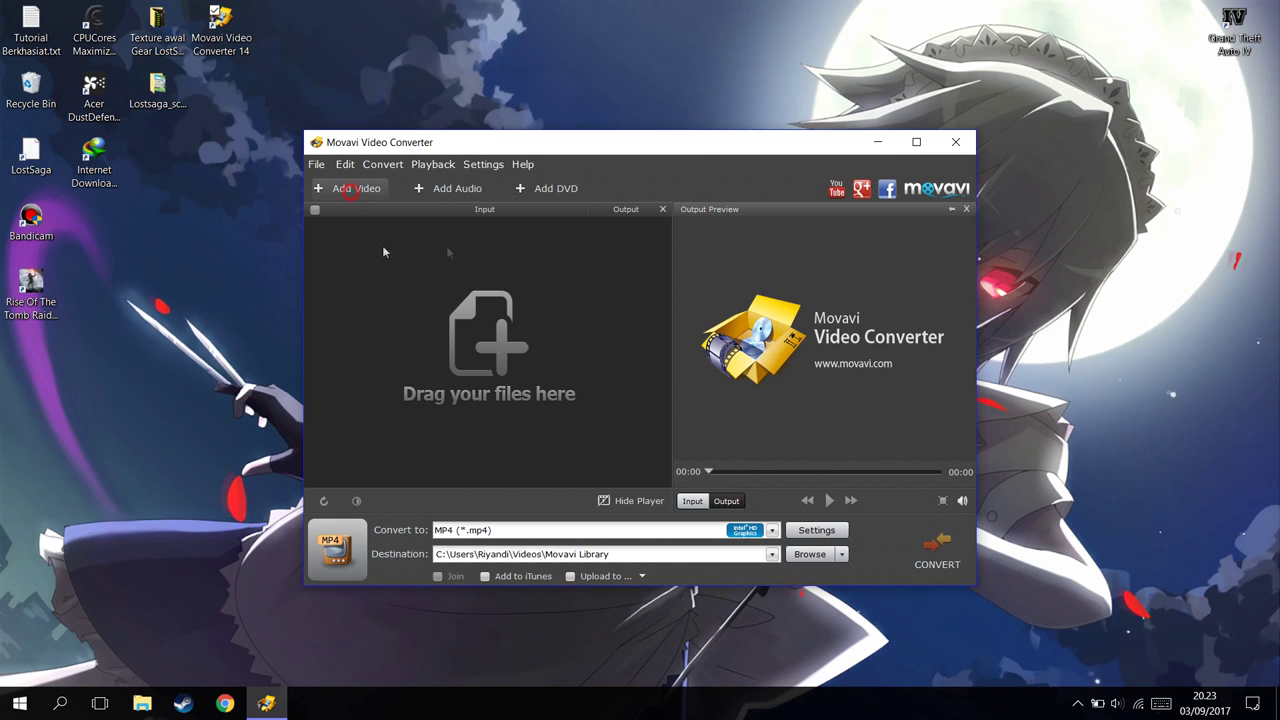
click(384, 413)
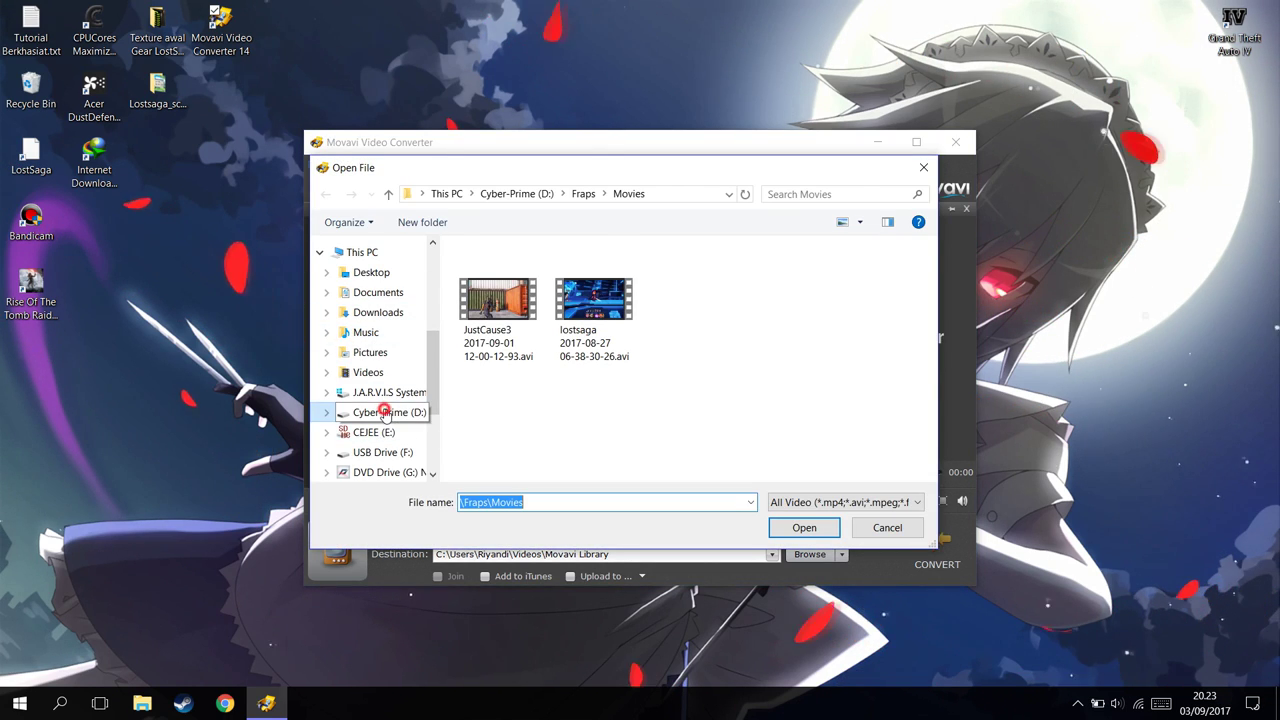
click(498, 325)
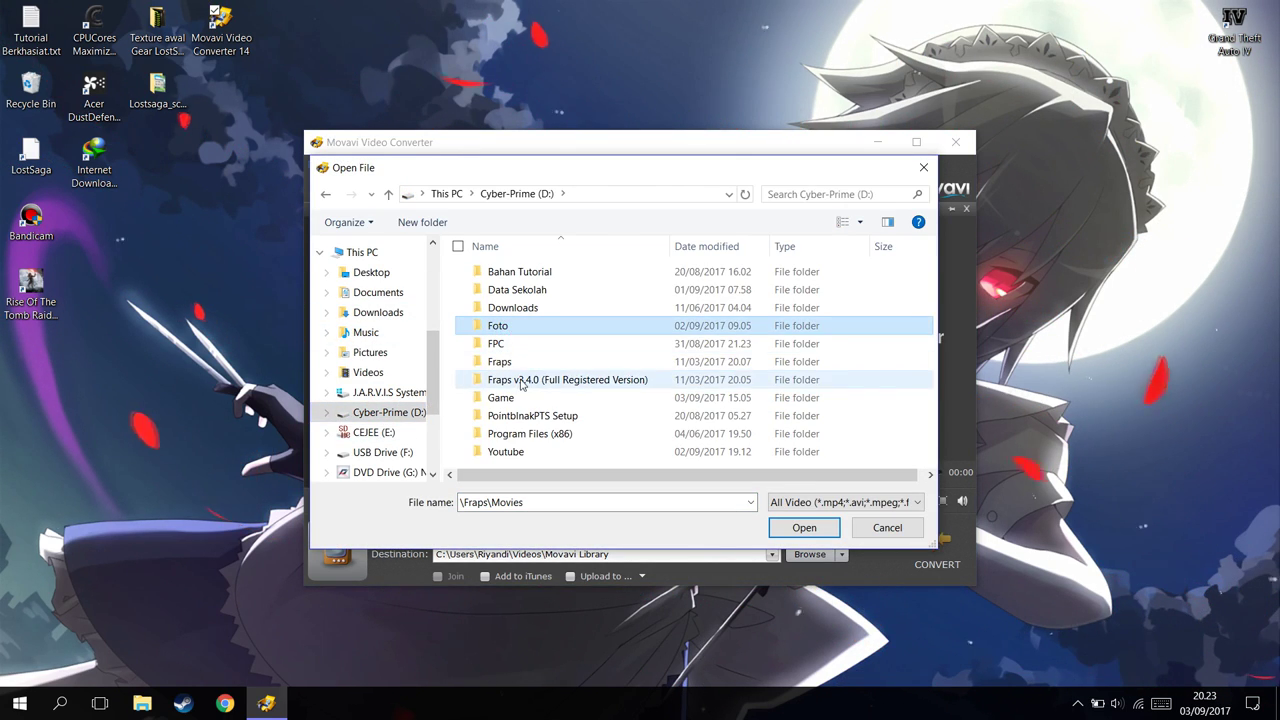
double_click(505, 451)
scroll(690, 360, down, 2)
scroll(690, 360, up, 2)
double_click(866, 290)
scroll(789, 314, down, 10)
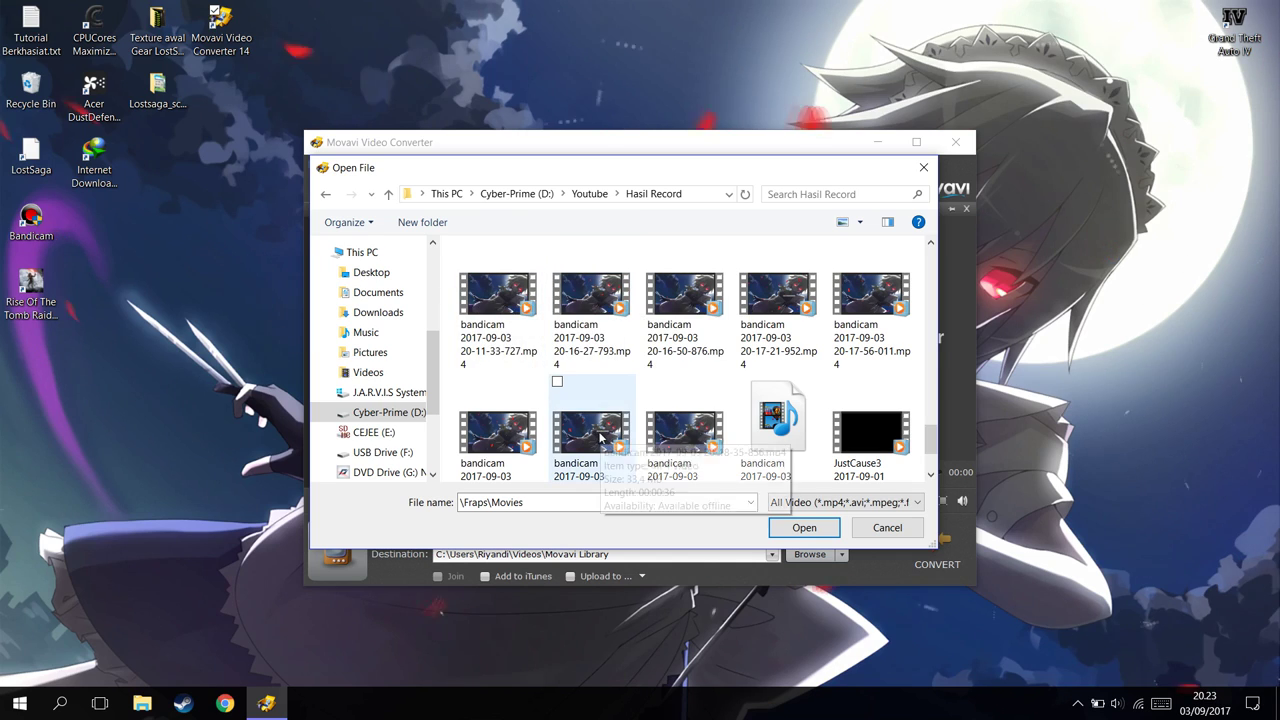
scroll(730, 380, up, 5)
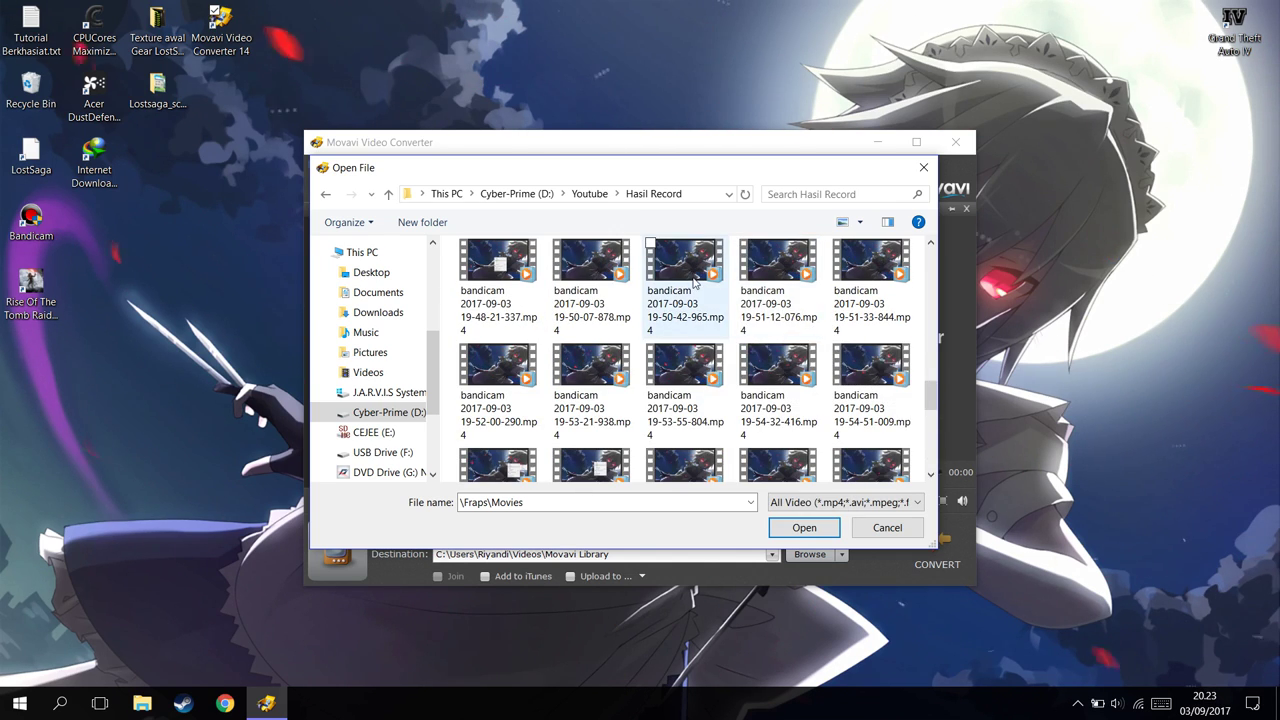
scroll(693, 284, up, 6)
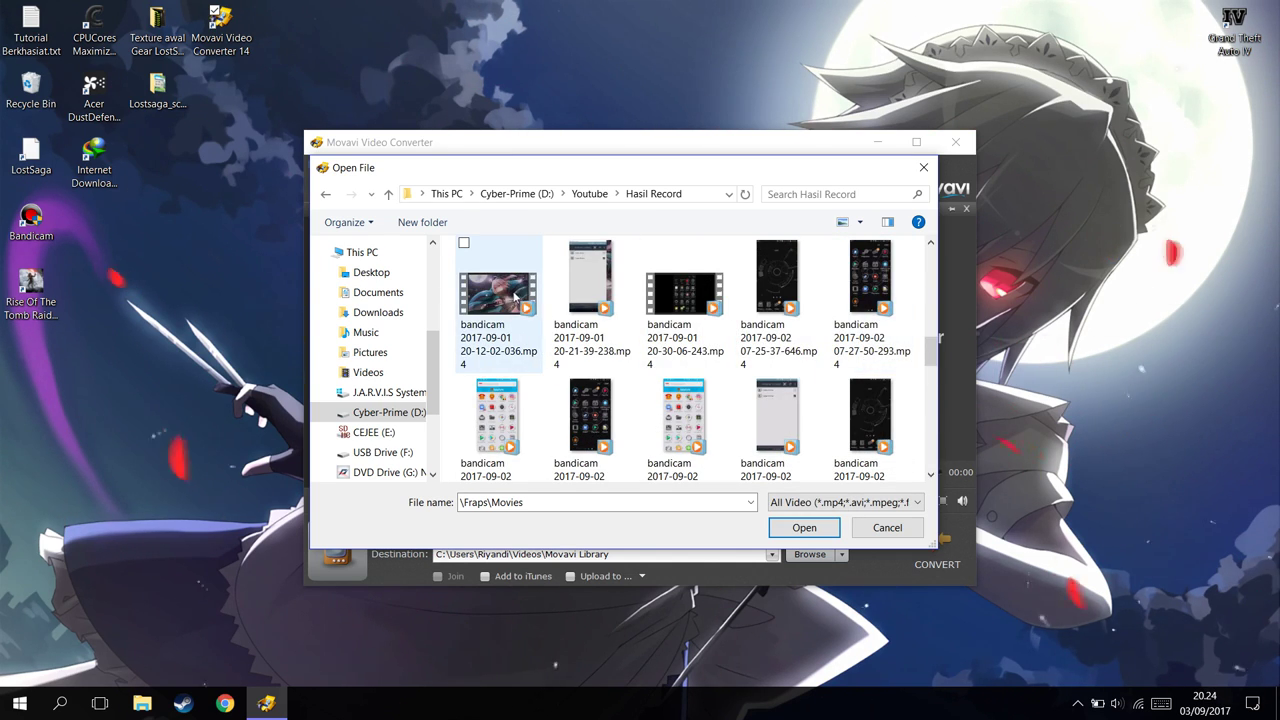
click(515, 297)
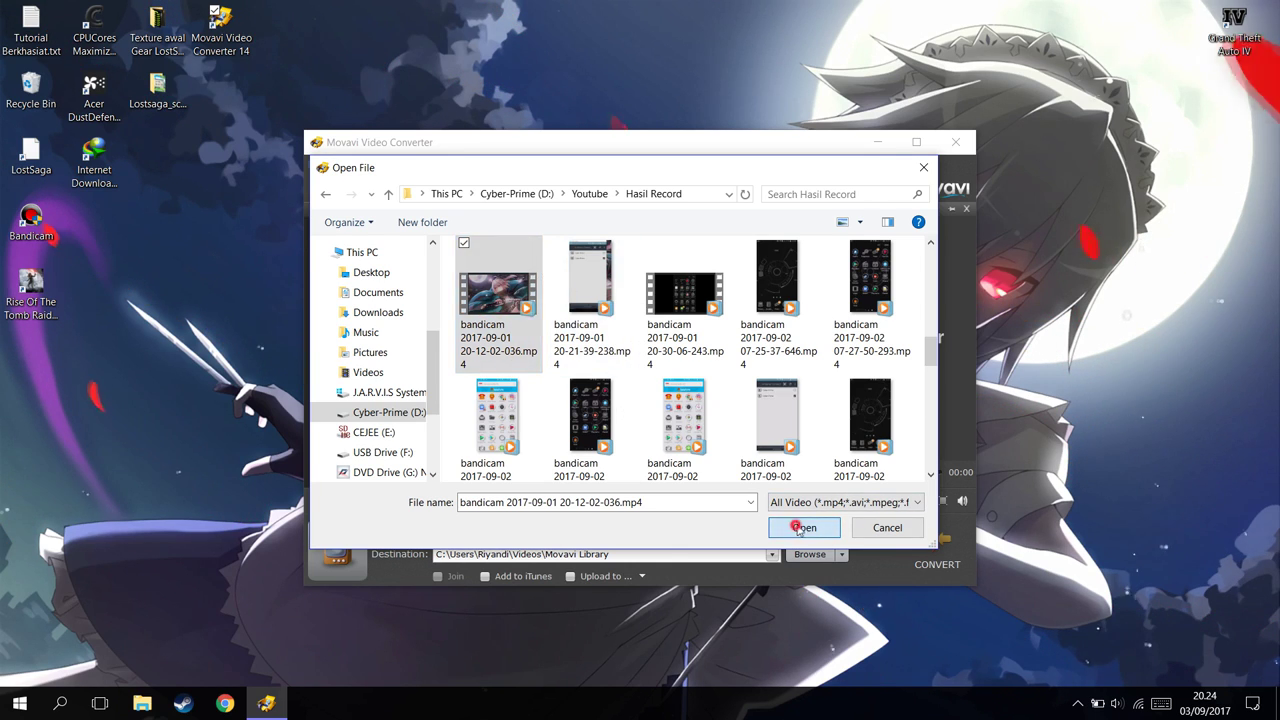
click(797, 527)
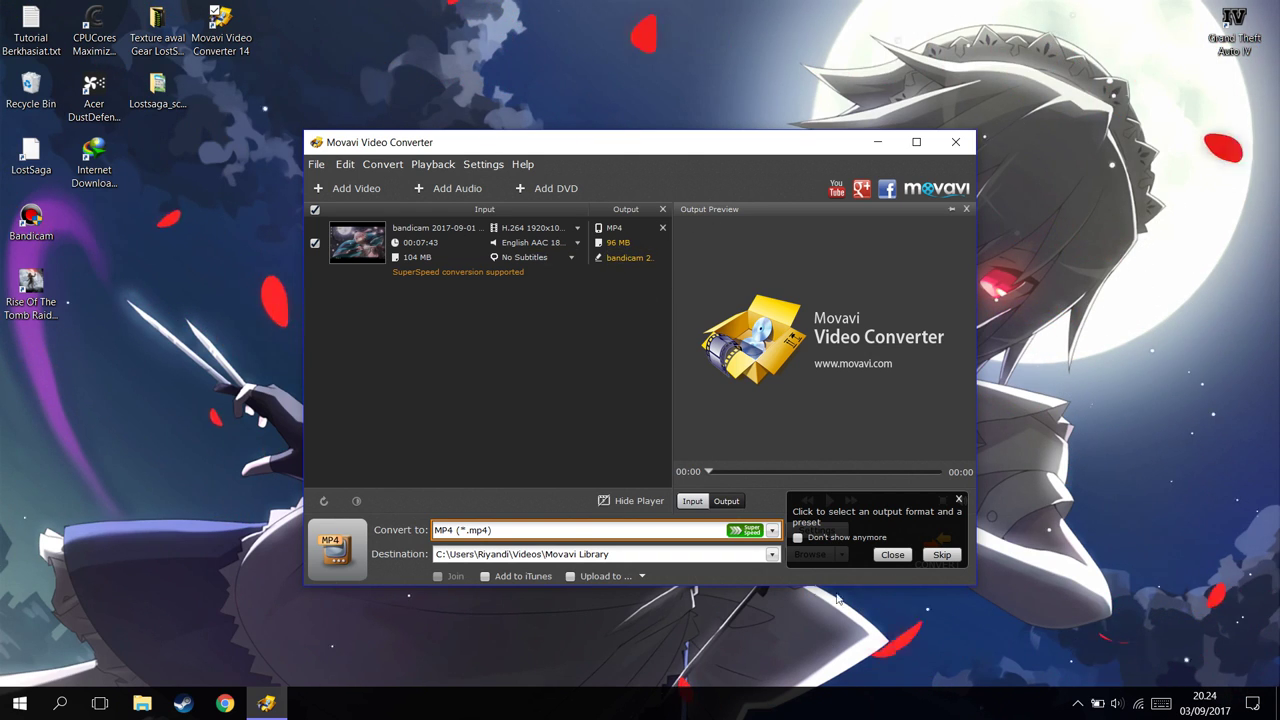
Dismiss the remaining hints and choose MP4 (*.mp4) as the output format
click(941, 554)
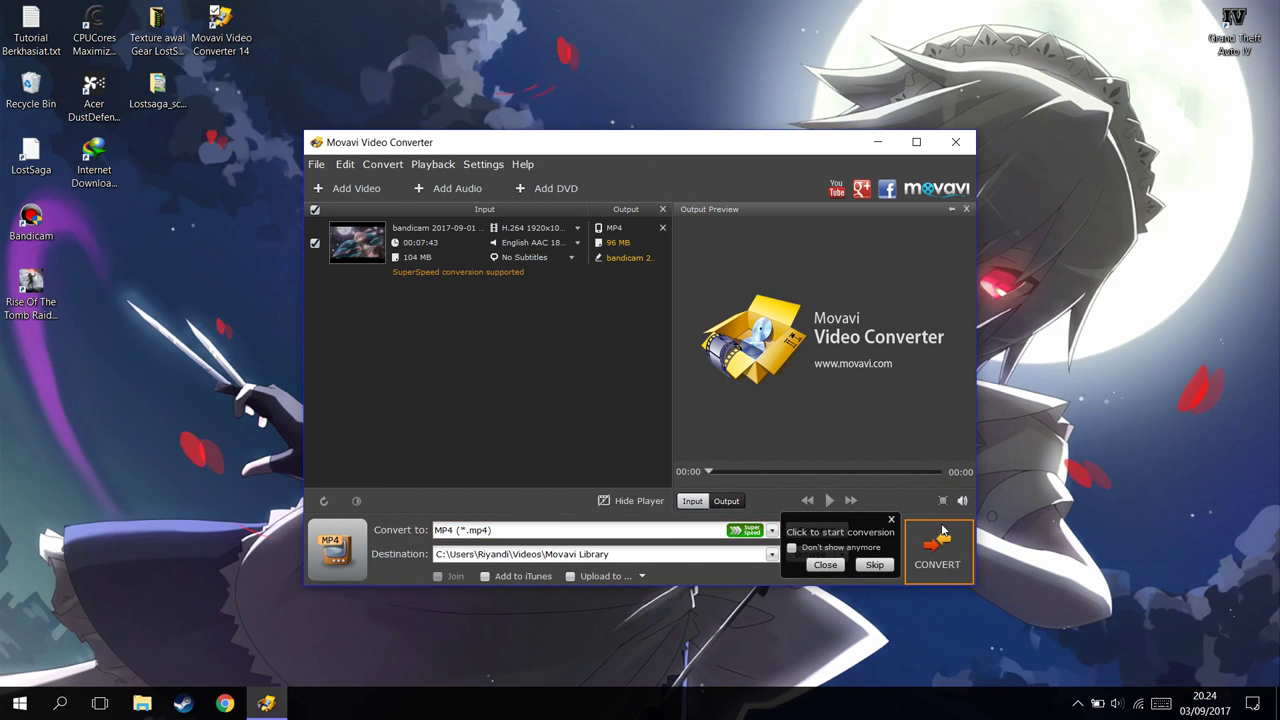
click(890, 521)
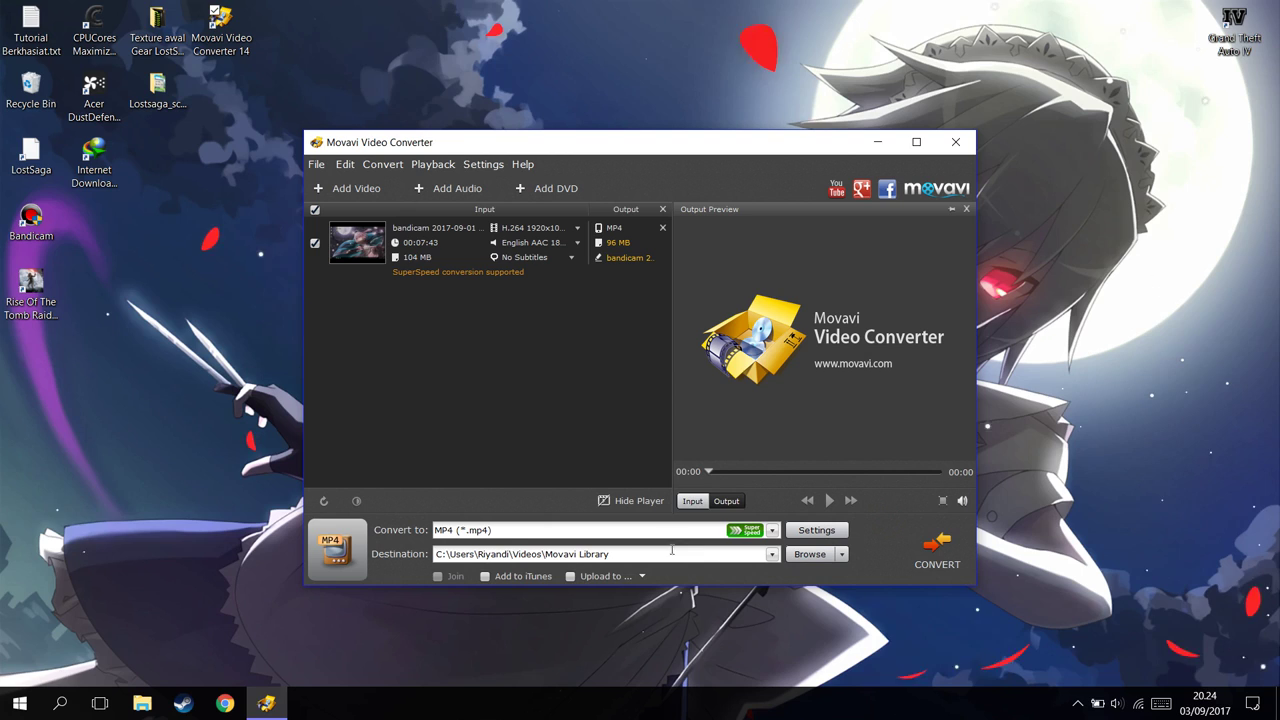
click(771, 533)
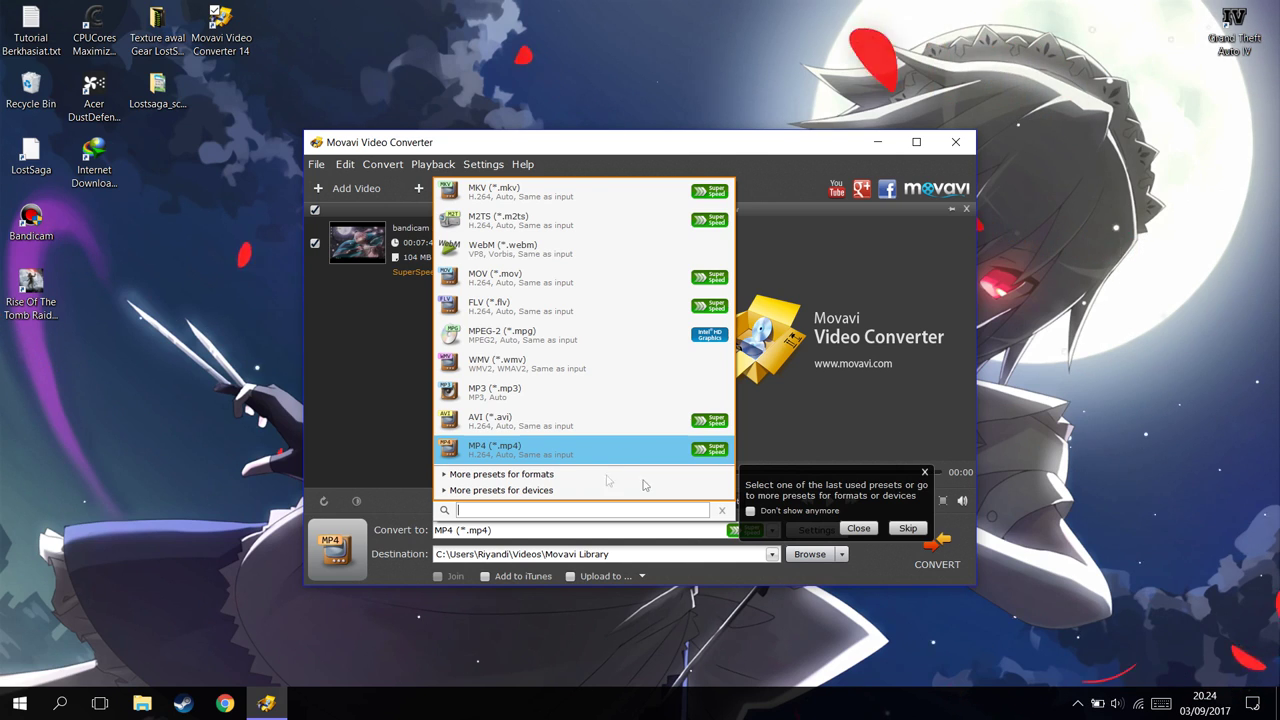
click(657, 449)
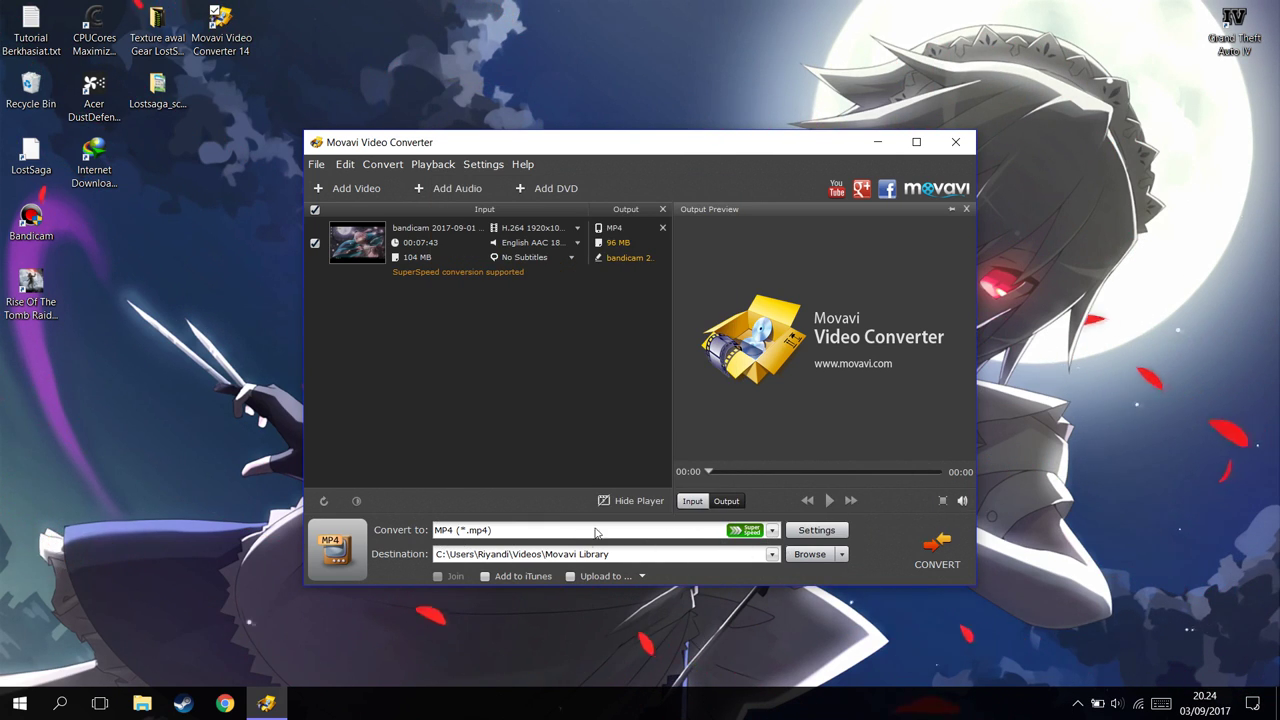
Check the destination folder without changing it and start converting the video
click(793, 559)
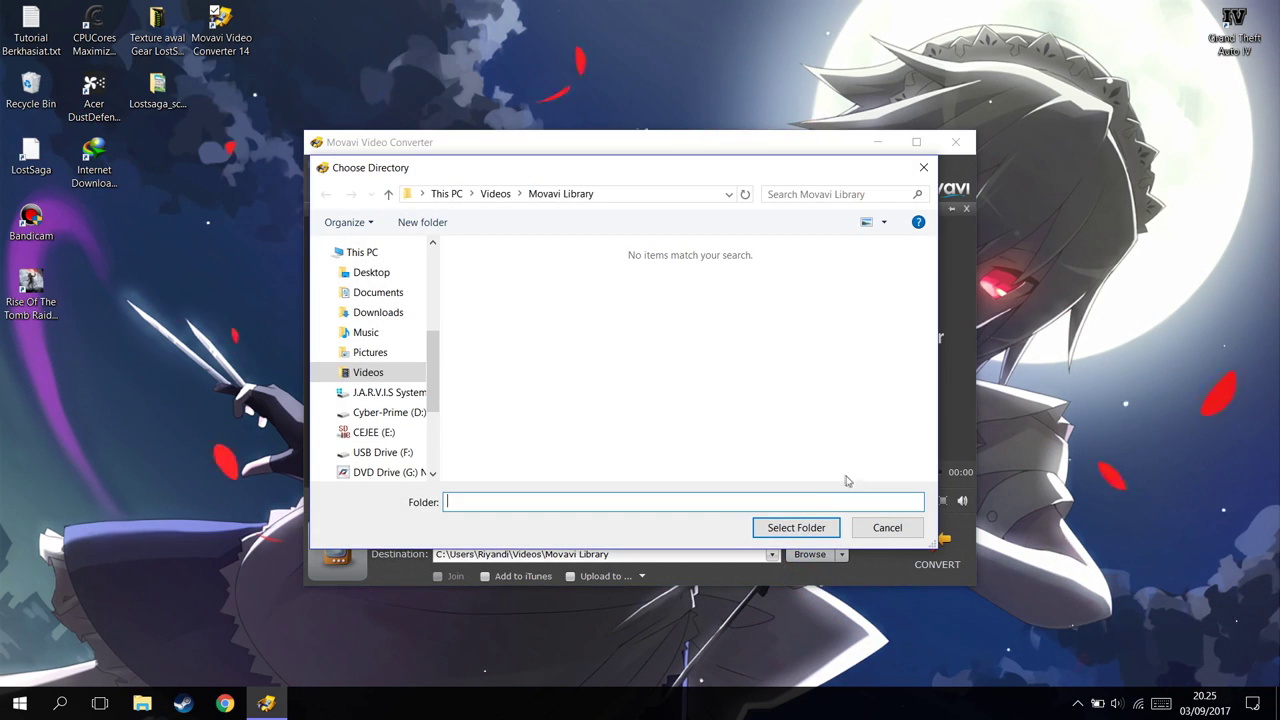
click(897, 527)
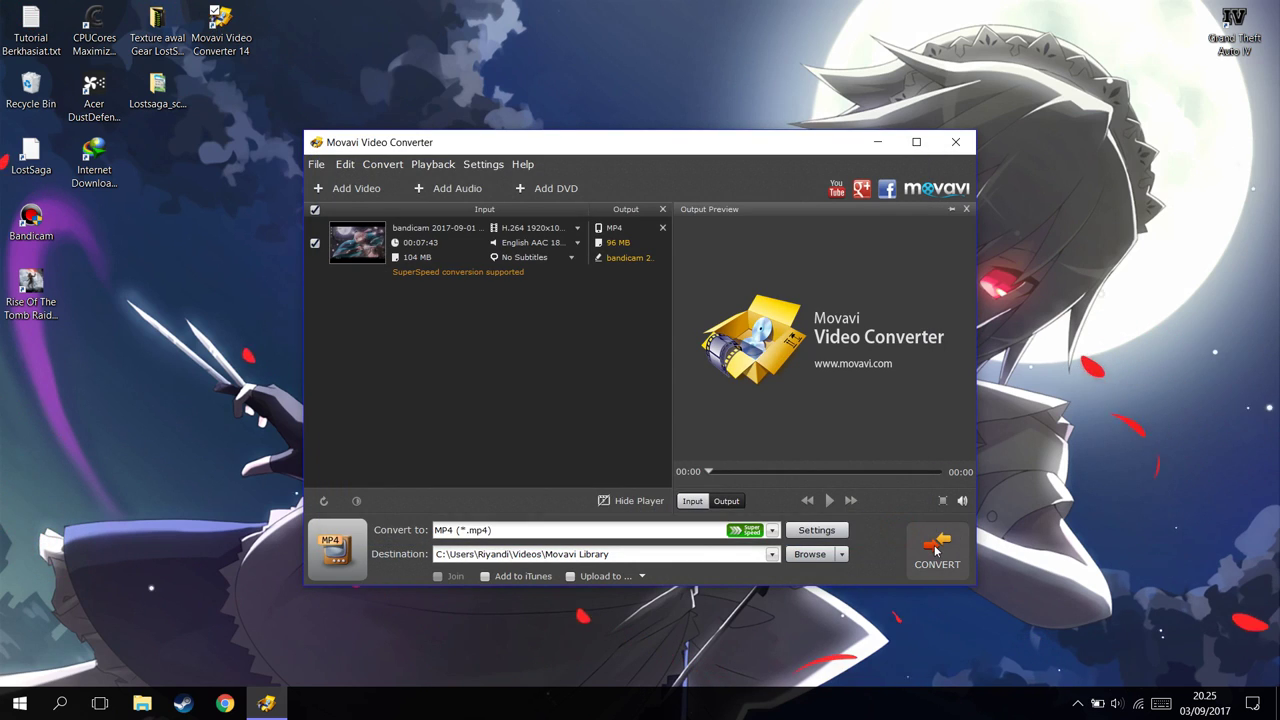
click(960, 547)
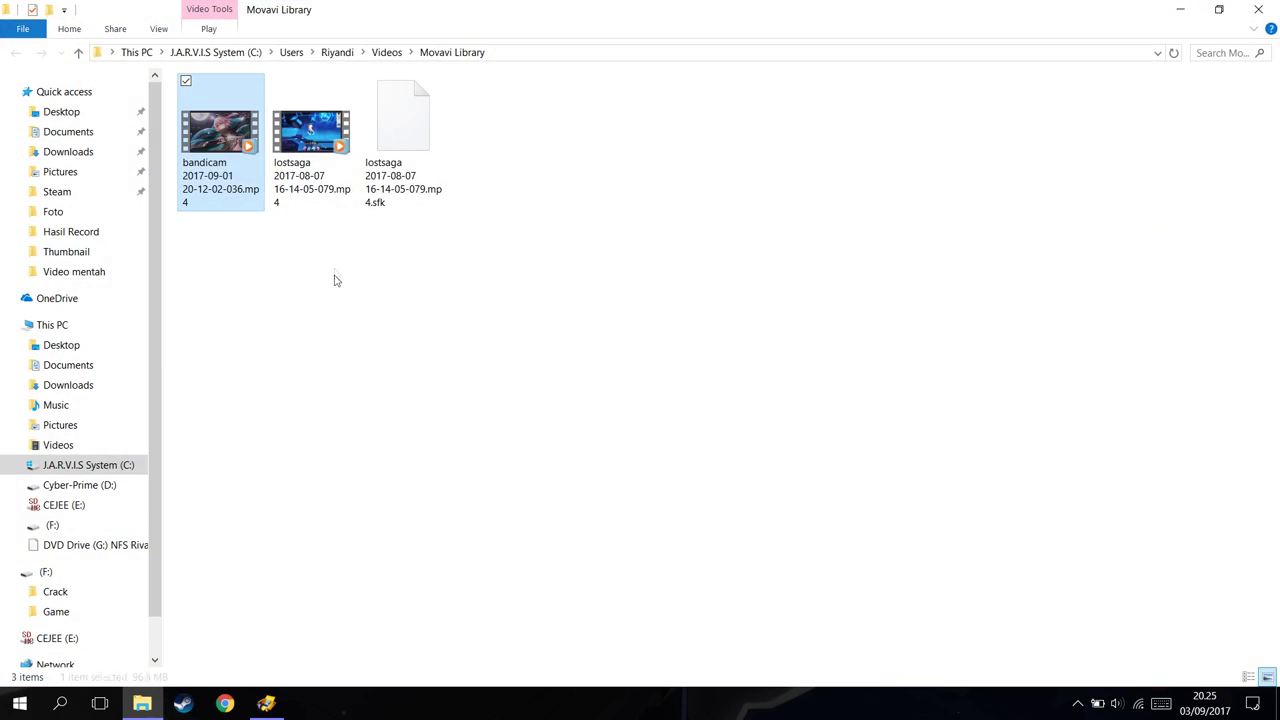
View the converted video in the Movavi Library folder in File Explorer and return to Movavi Video Converter
click(1181, 7)
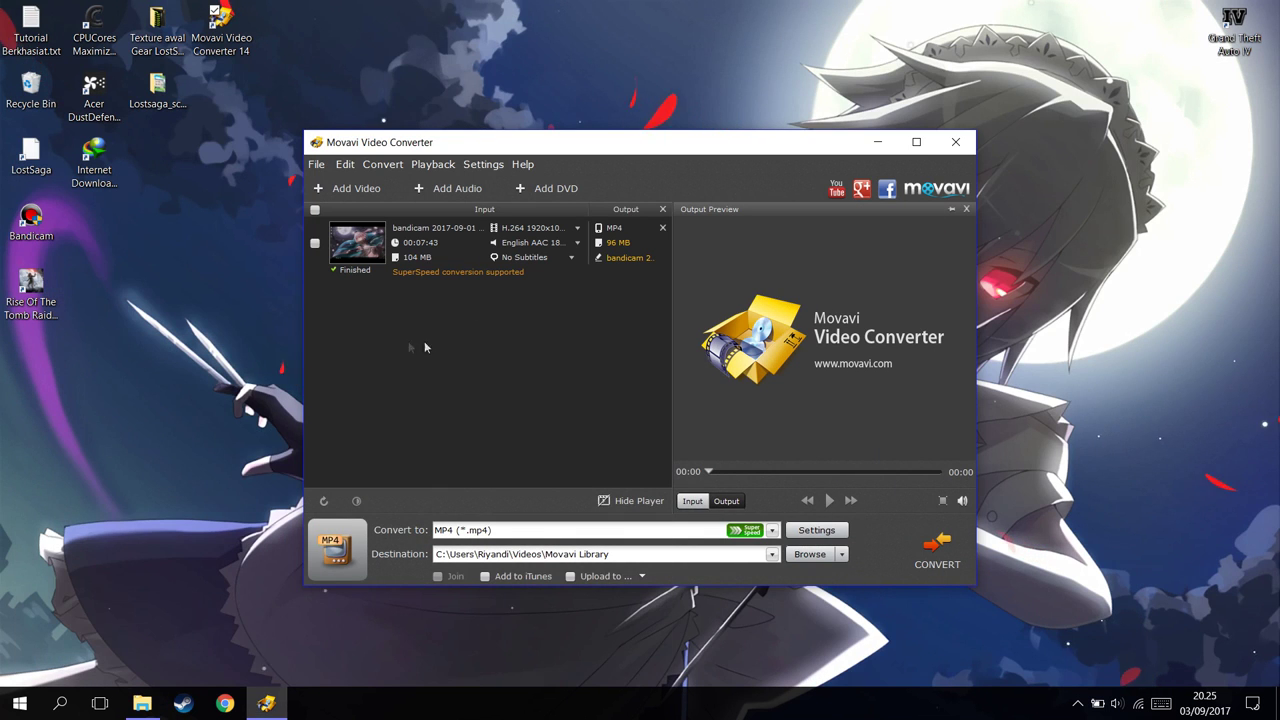
click(155, 707)
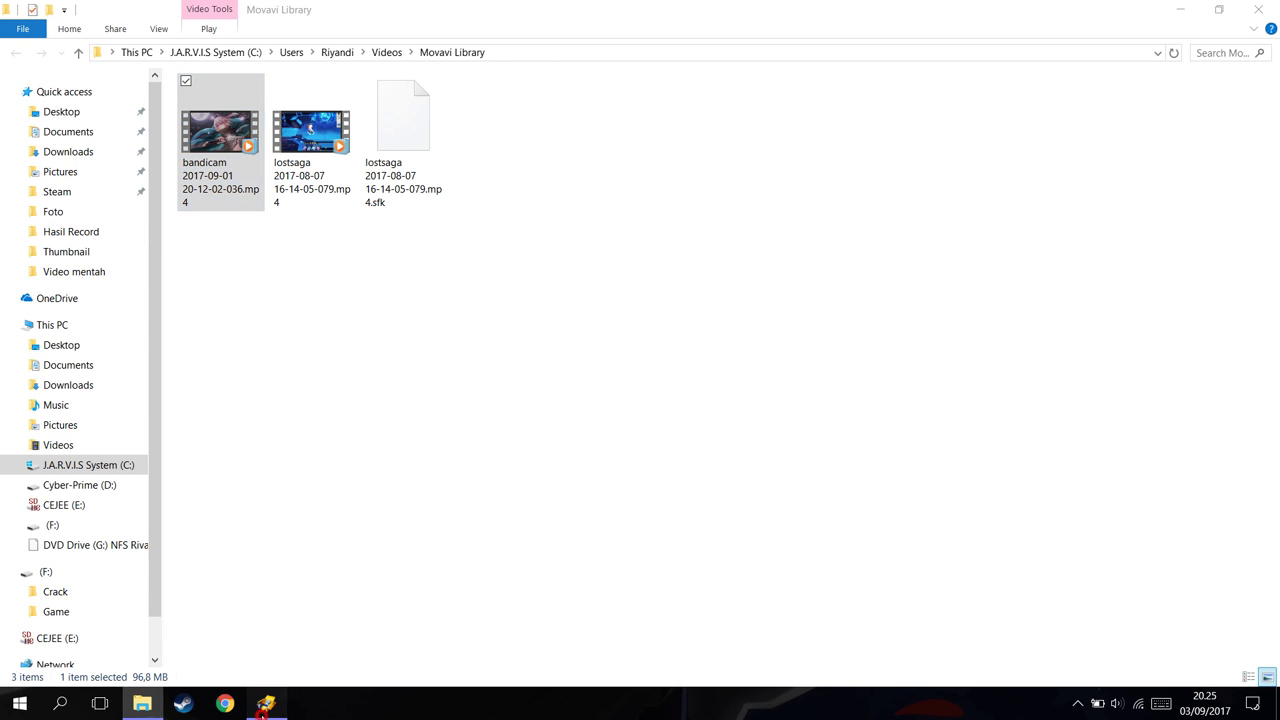
click(264, 705)
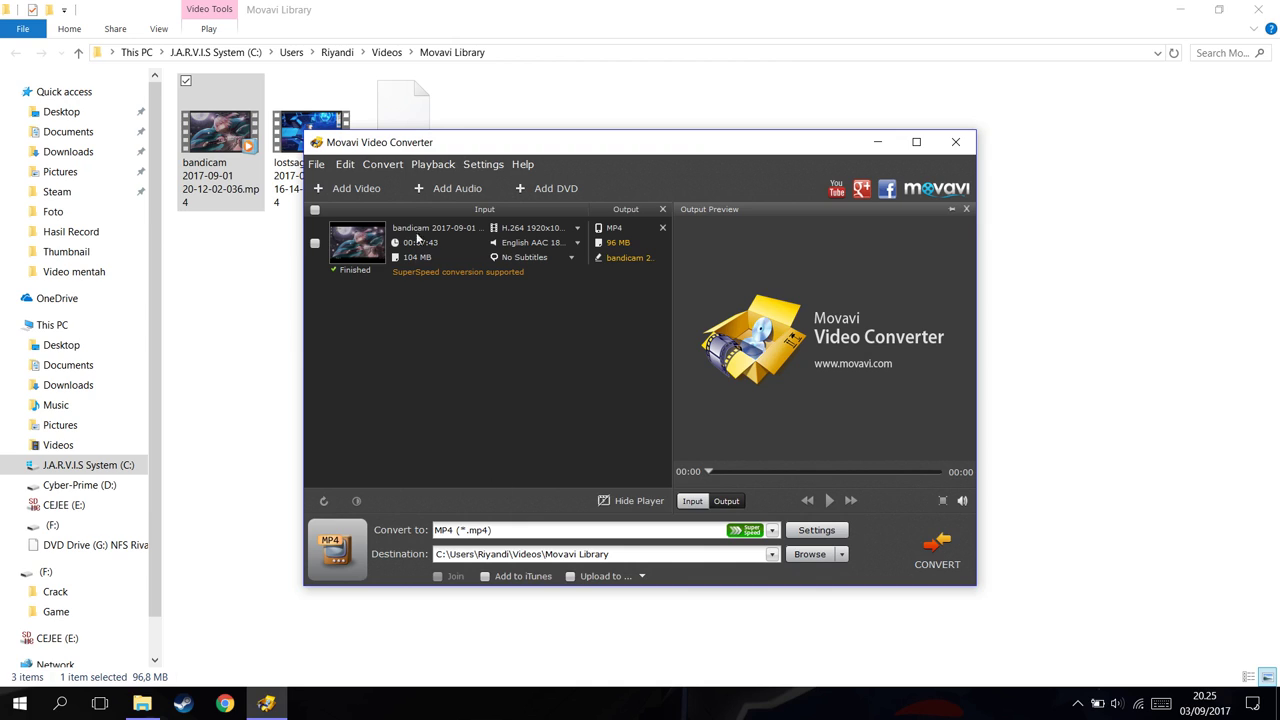
click(339, 164)
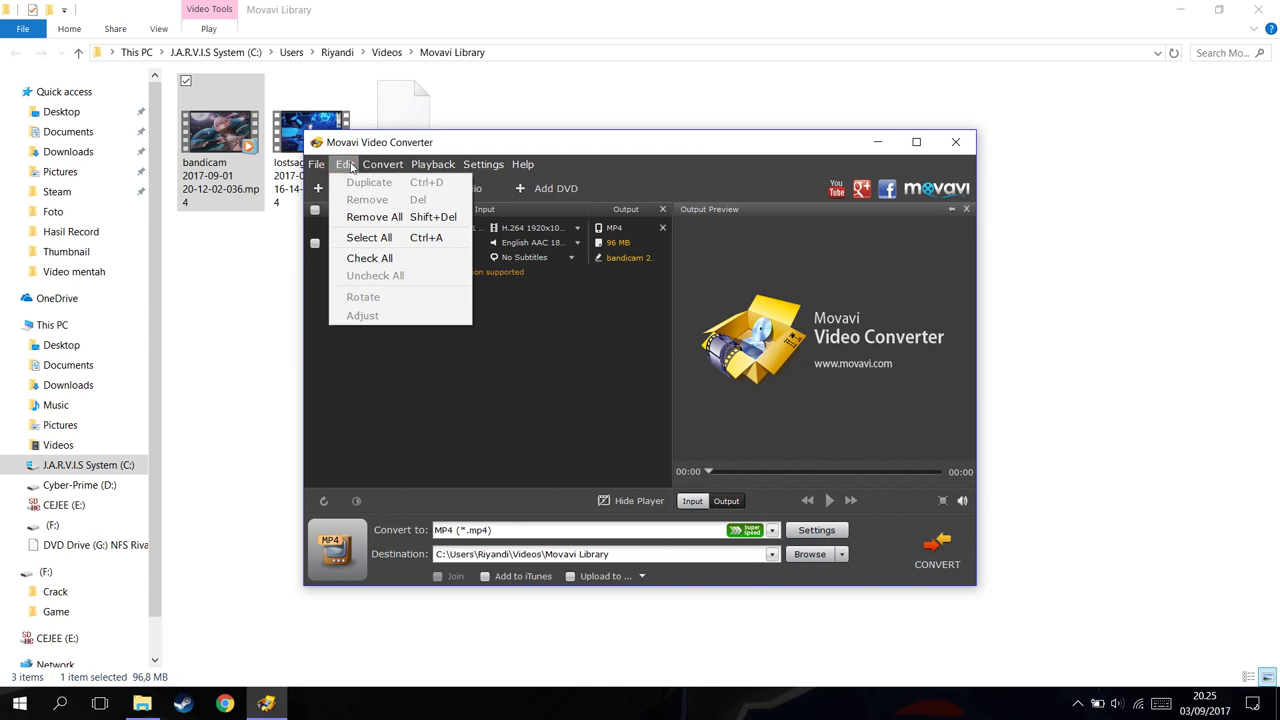
click(890, 512)
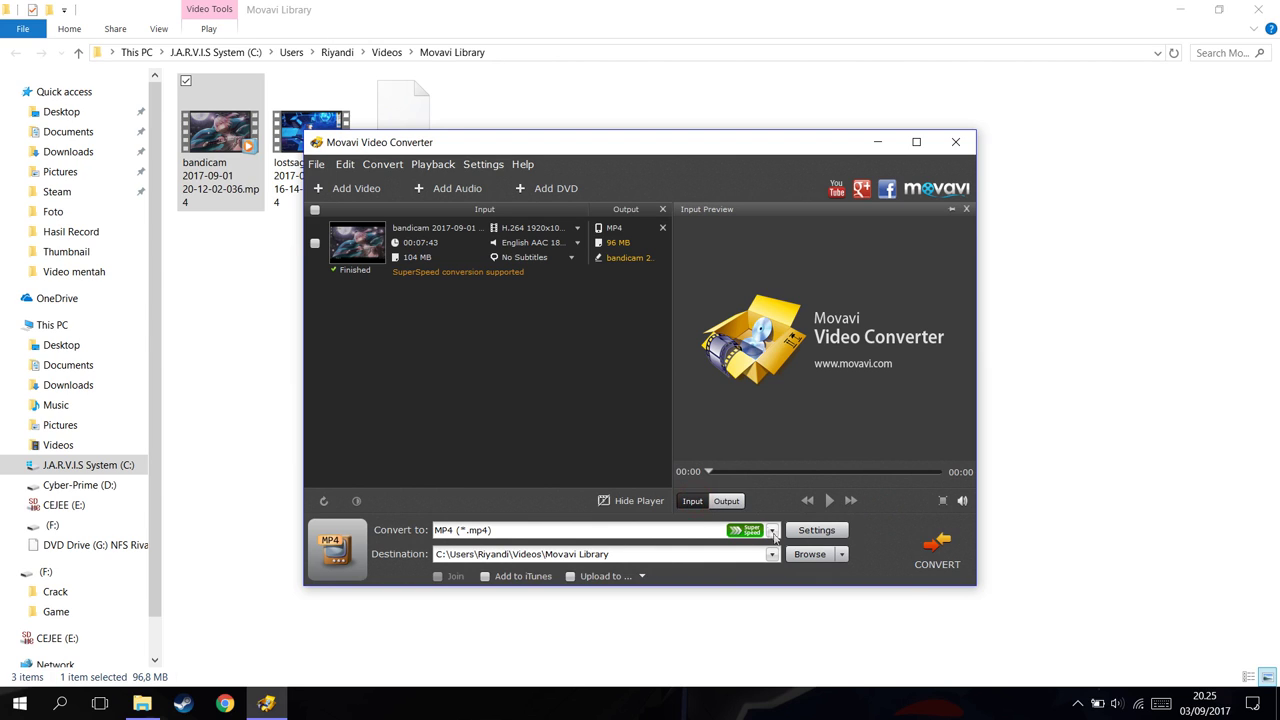
Open the MP4 output settings and set the frame size to 1920 x 1080
click(812, 532)
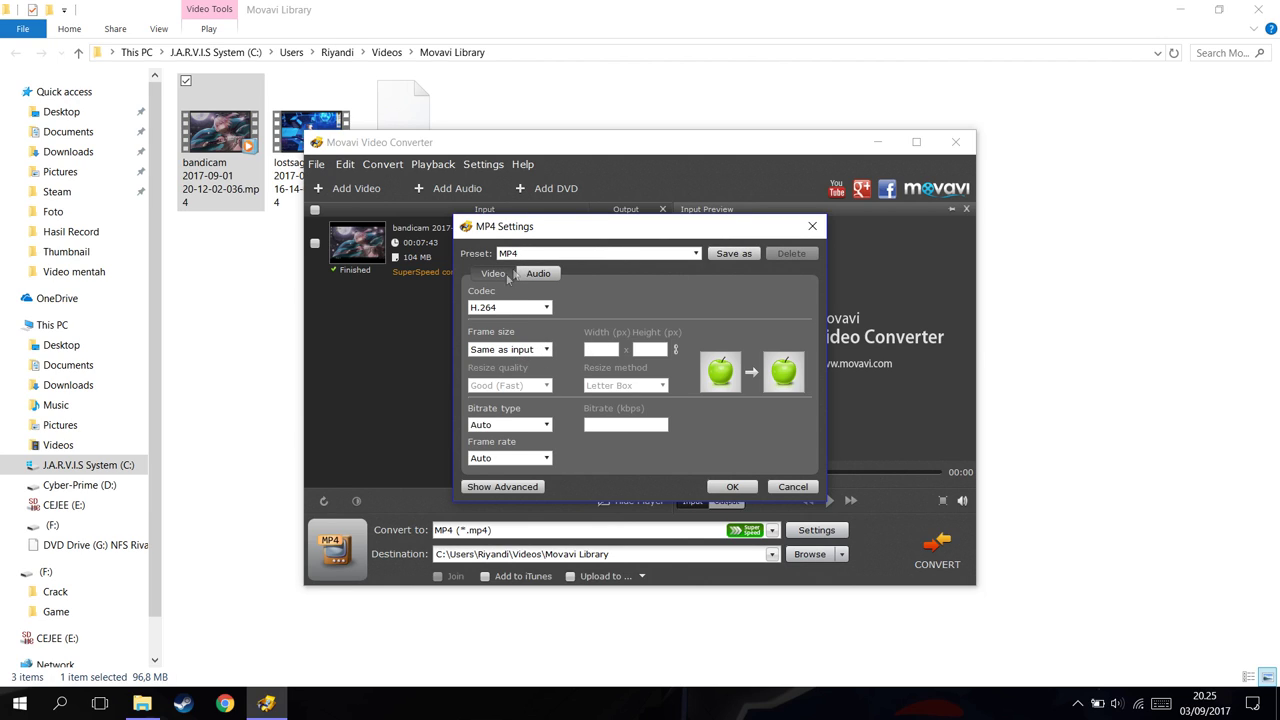
click(518, 347)
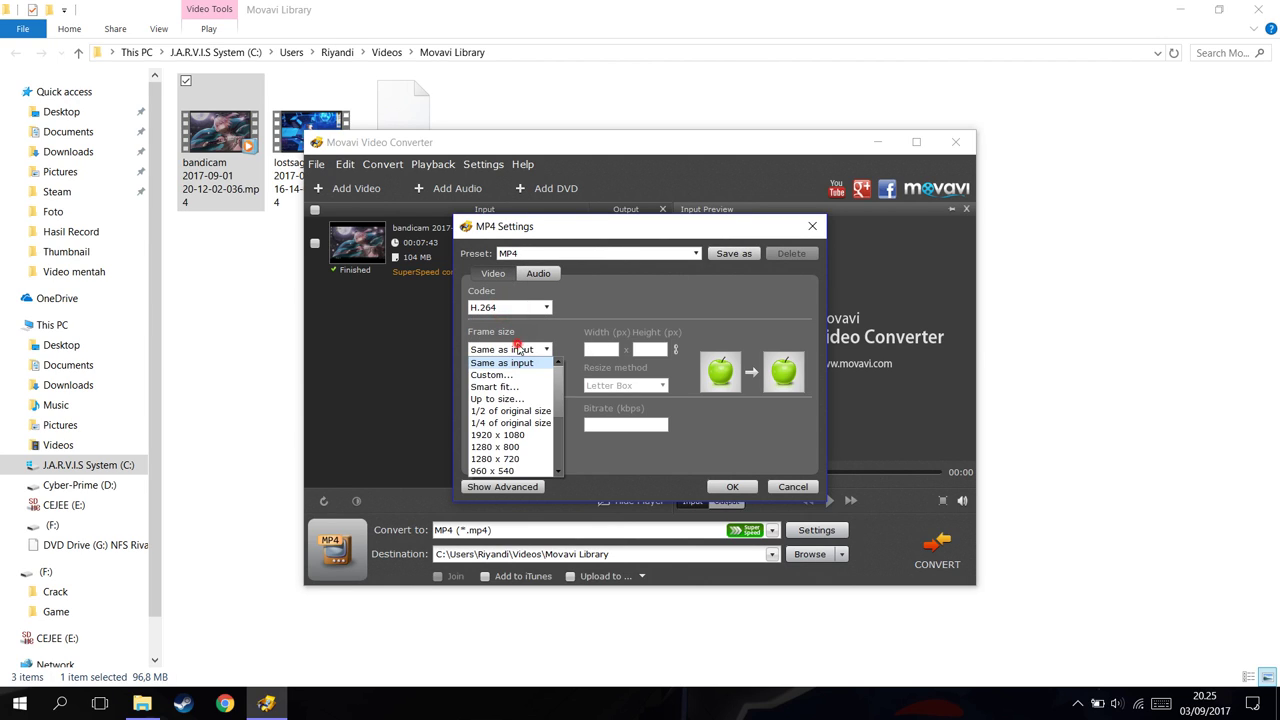
click(506, 436)
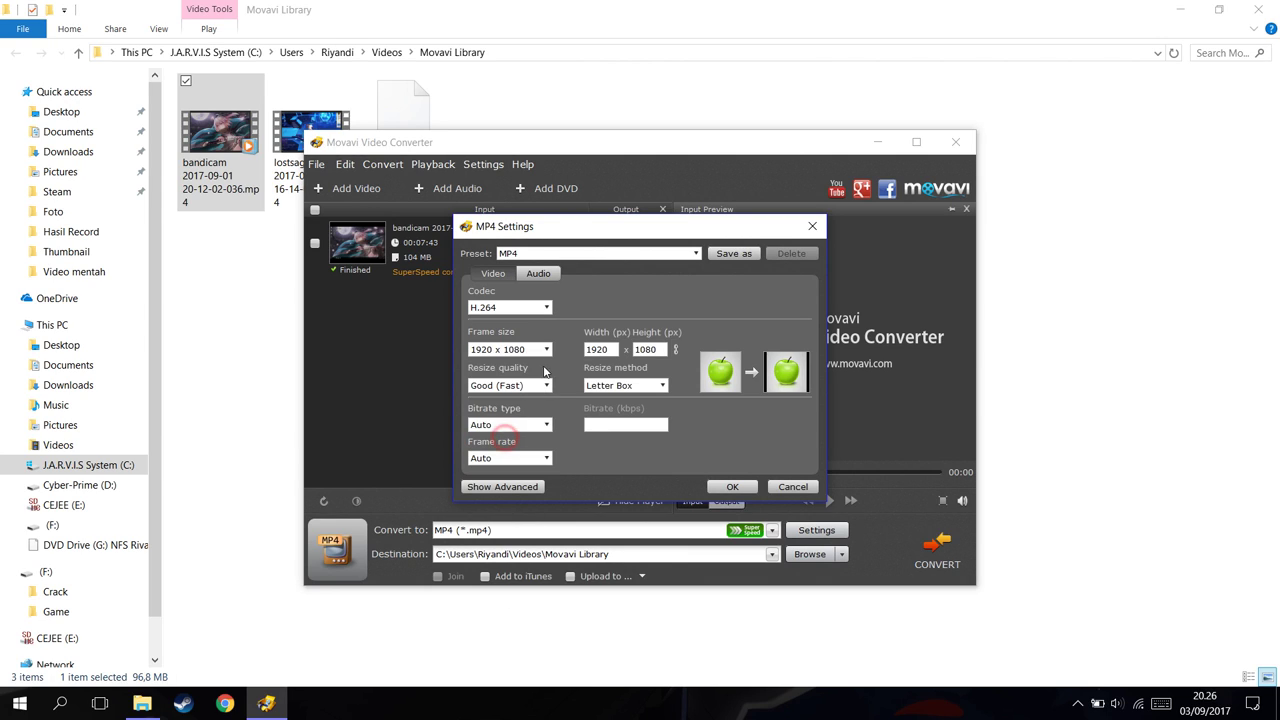
Change the frame size to 240 x 180 with Low (Draft) resize quality, apply the settings and recheck them
click(511, 352)
scroll(511, 450, down, 3)
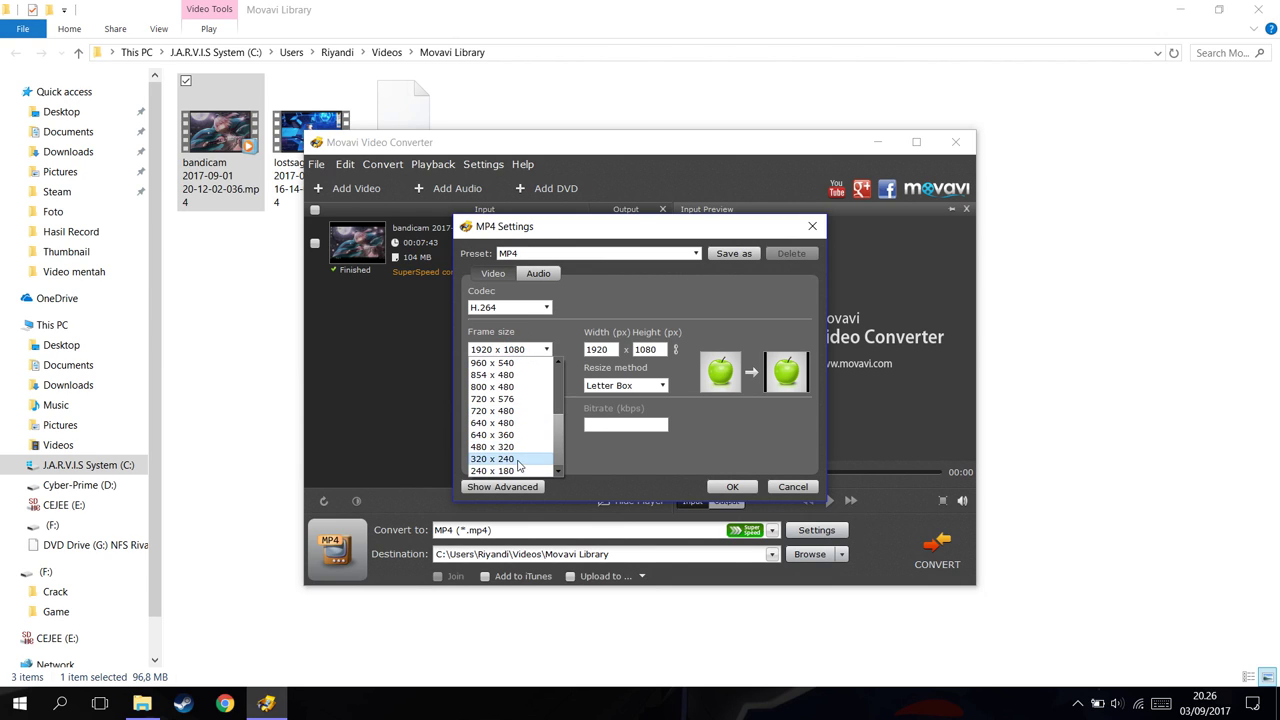
click(534, 472)
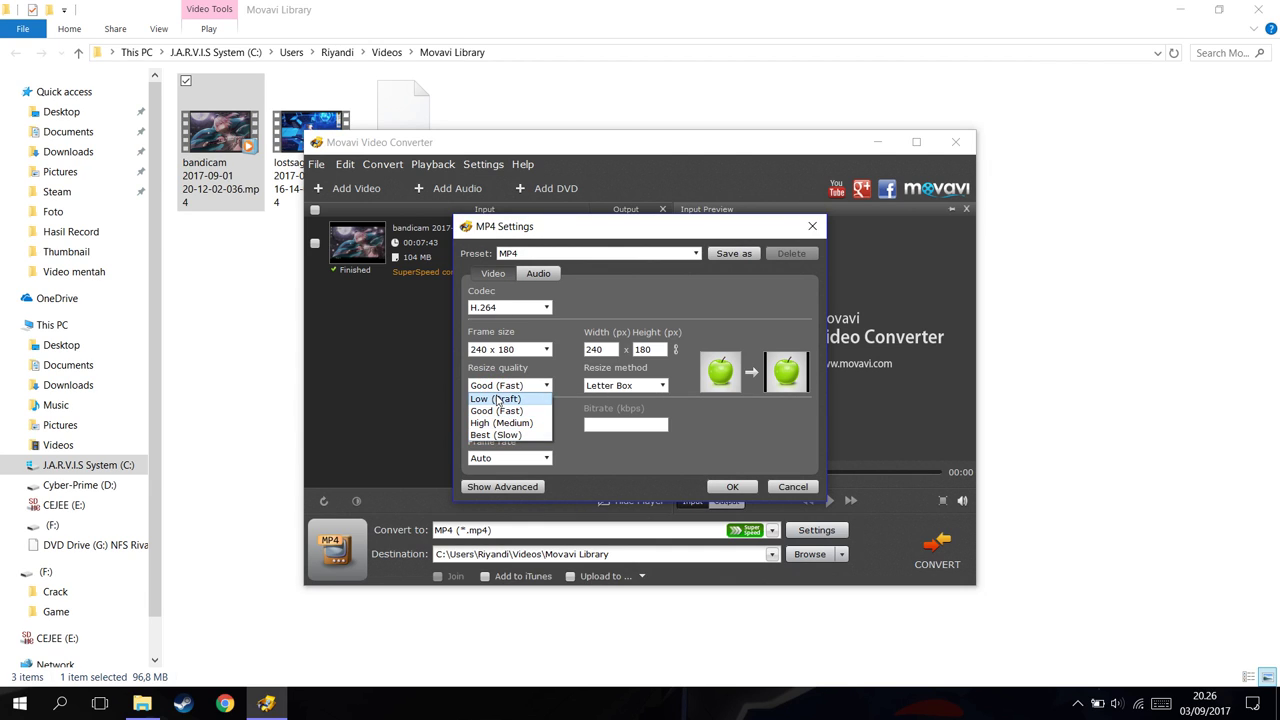
click(750, 487)
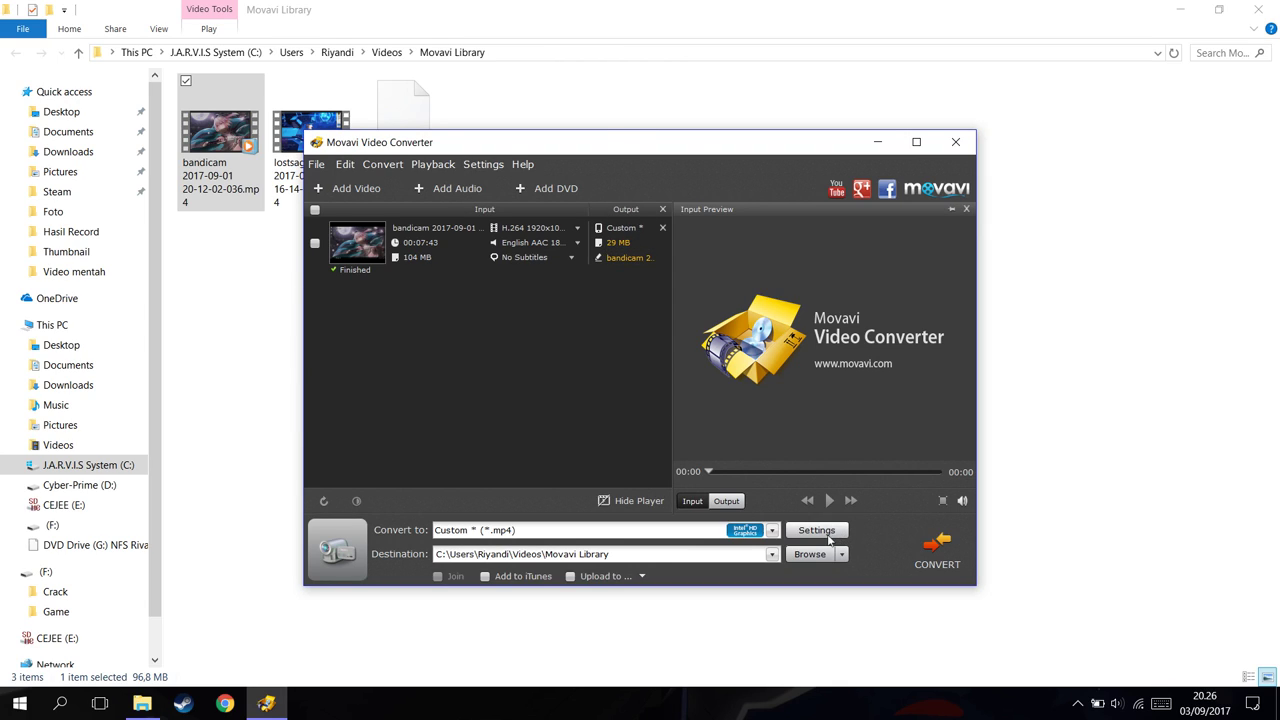
click(816, 530)
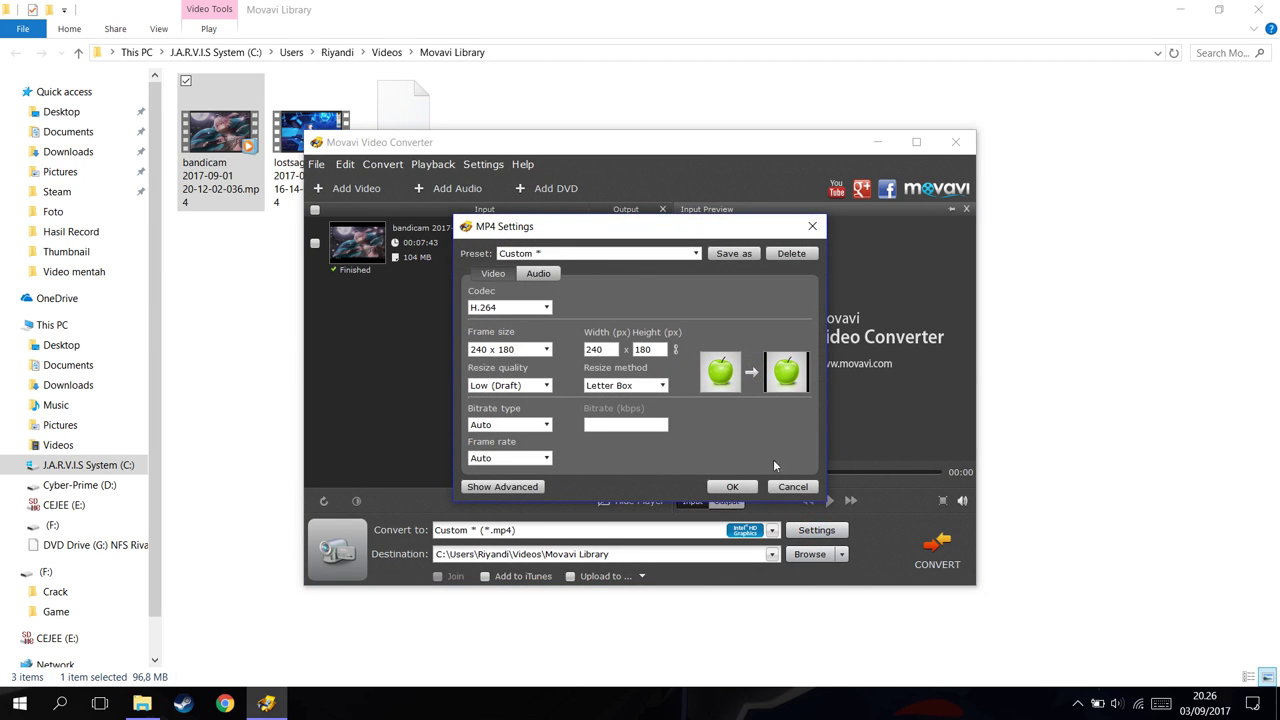
click(794, 487)
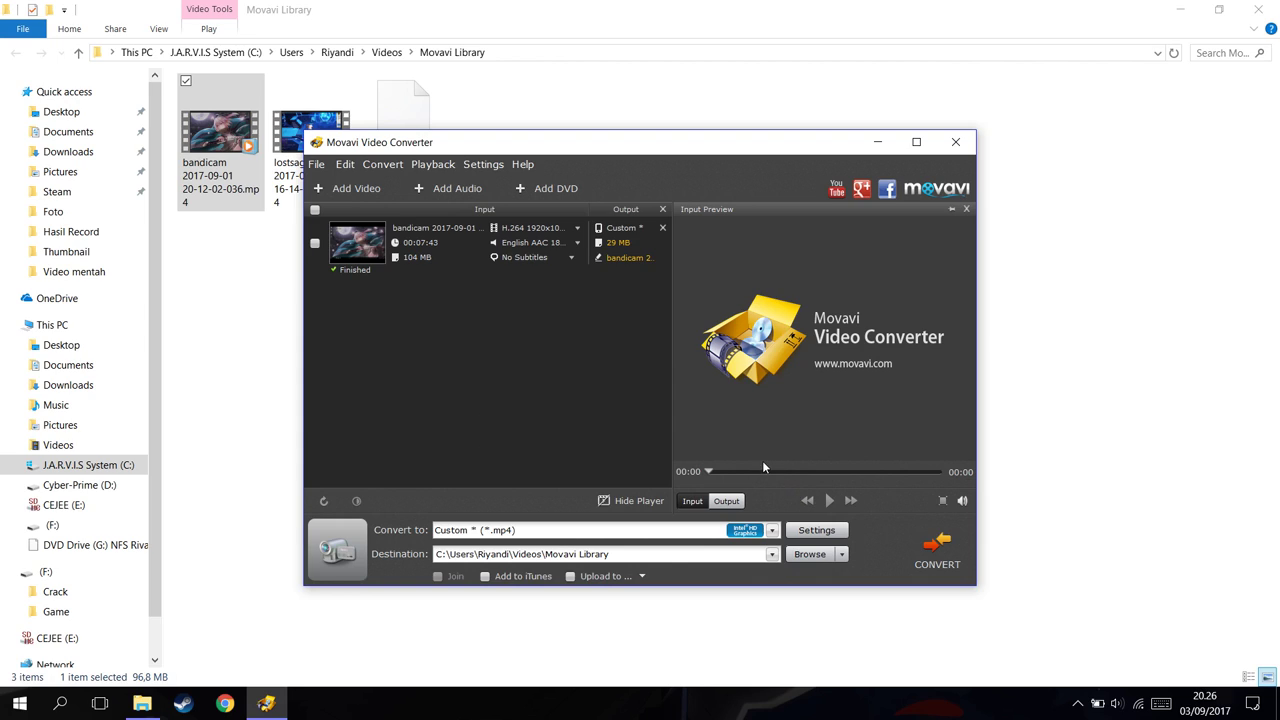